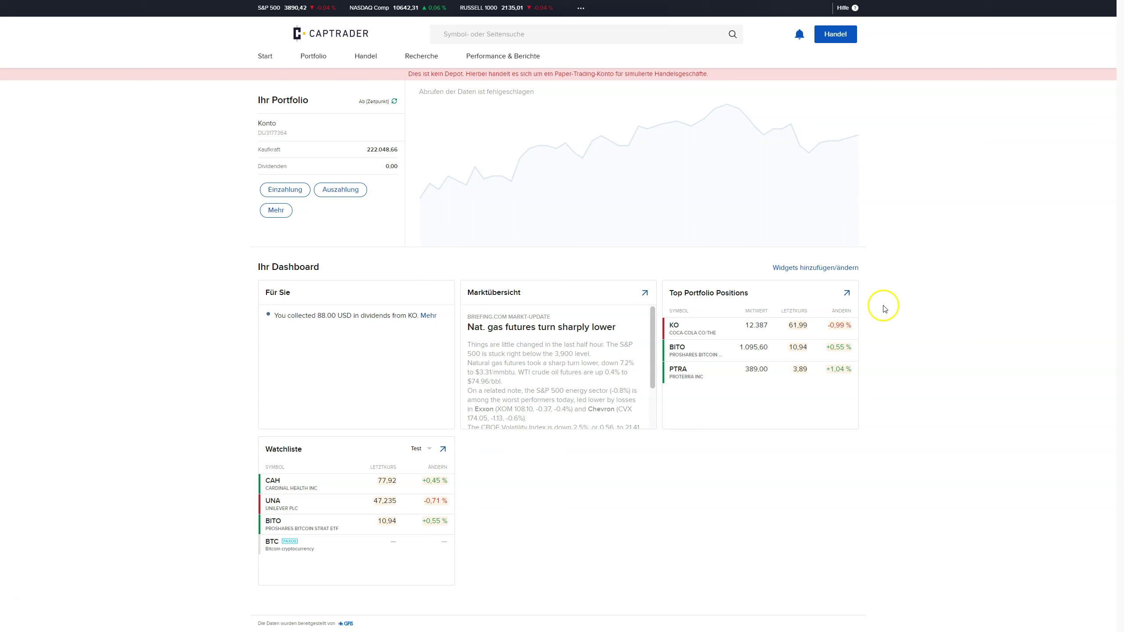
# Create a new custom account statement of the Aktivität type and name it "Kontoauszug fuer Steuern".
pyautogui.click(493, 62)
pyautogui.click(506, 132)
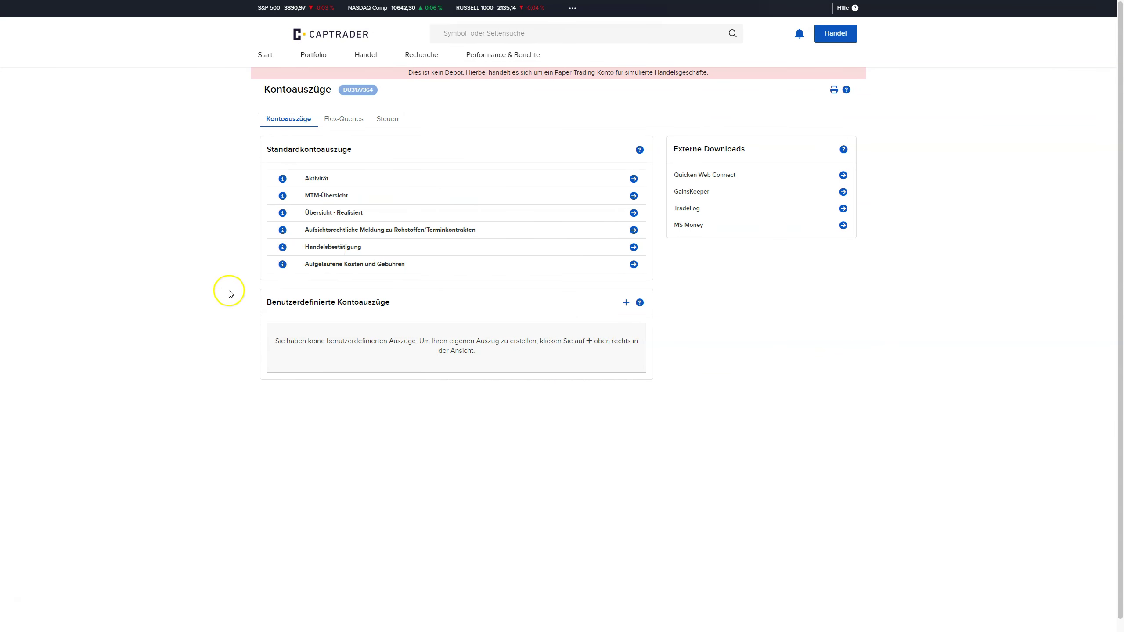
pyautogui.click(626, 305)
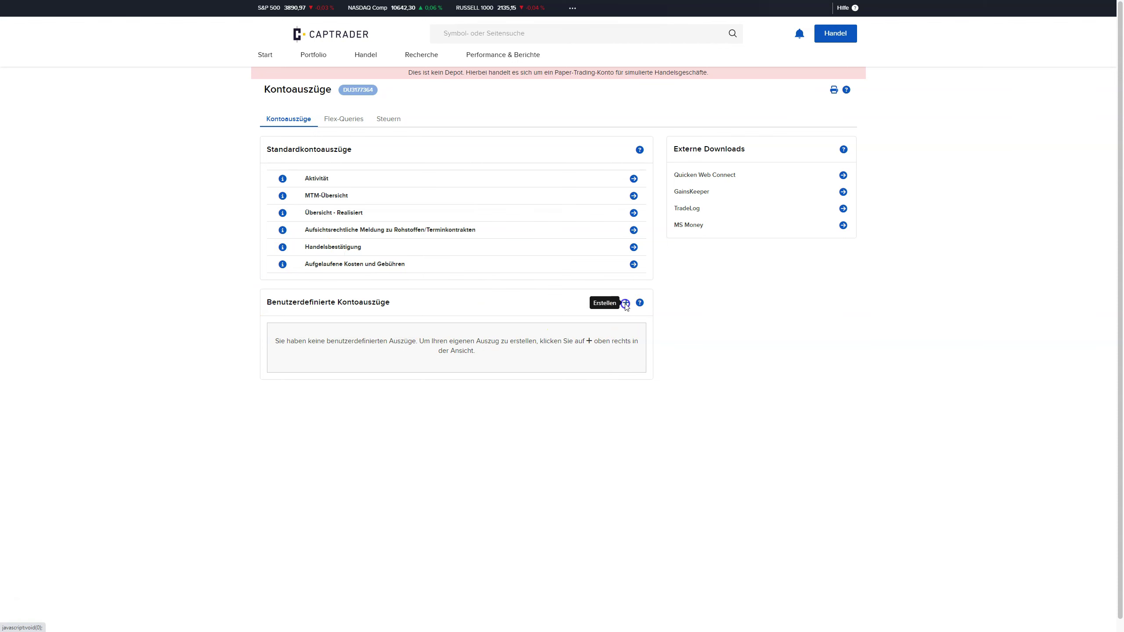
pyautogui.click(495, 194)
pyautogui.write('Kontoauszug fuer Steuern')
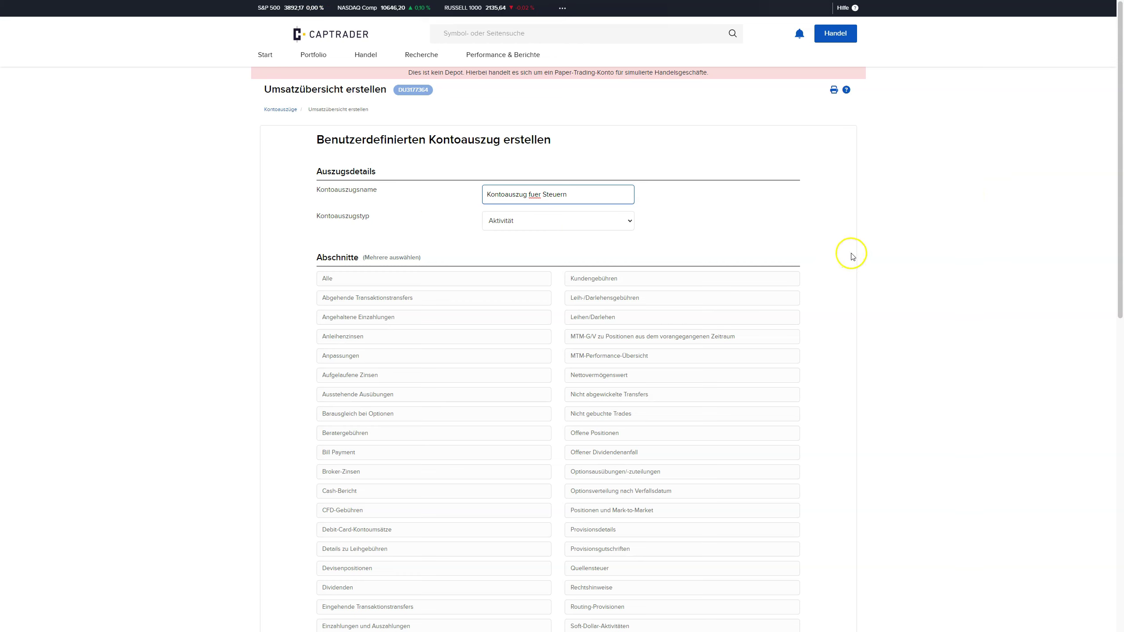
# Include the sections Abgehende Transaktionstransfers, Anleihenzinsen, Aufgelaufene Zinsen, Ausstehende Ausübungen, Barausgleich bei Optionen and Beratergebühren in the statement.
pyautogui.click(450, 301)
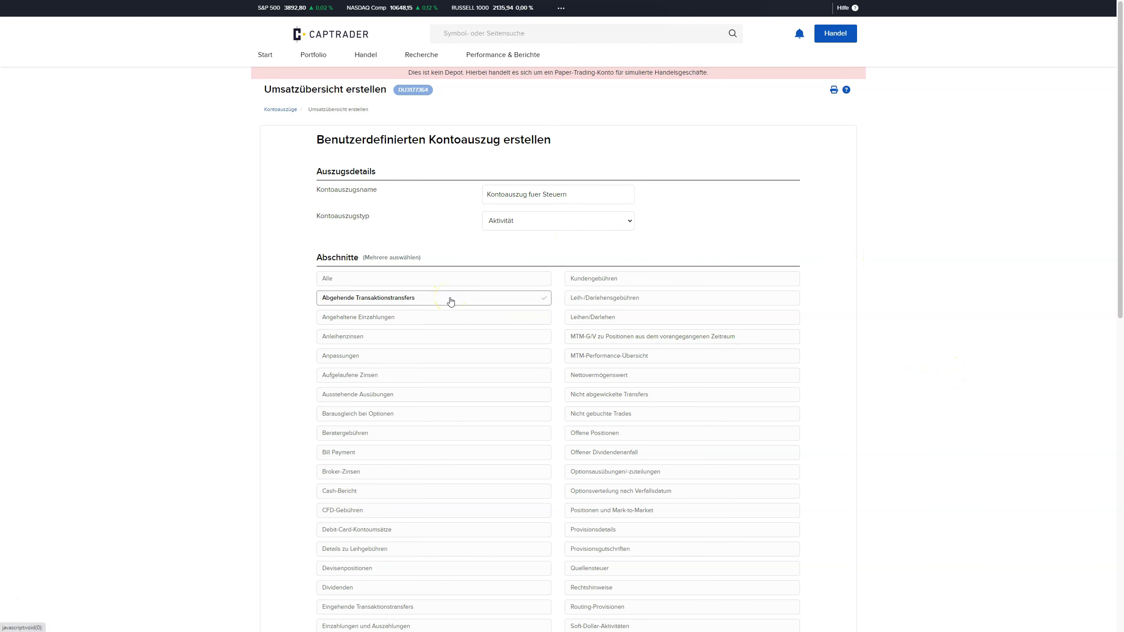
pyautogui.click(430, 342)
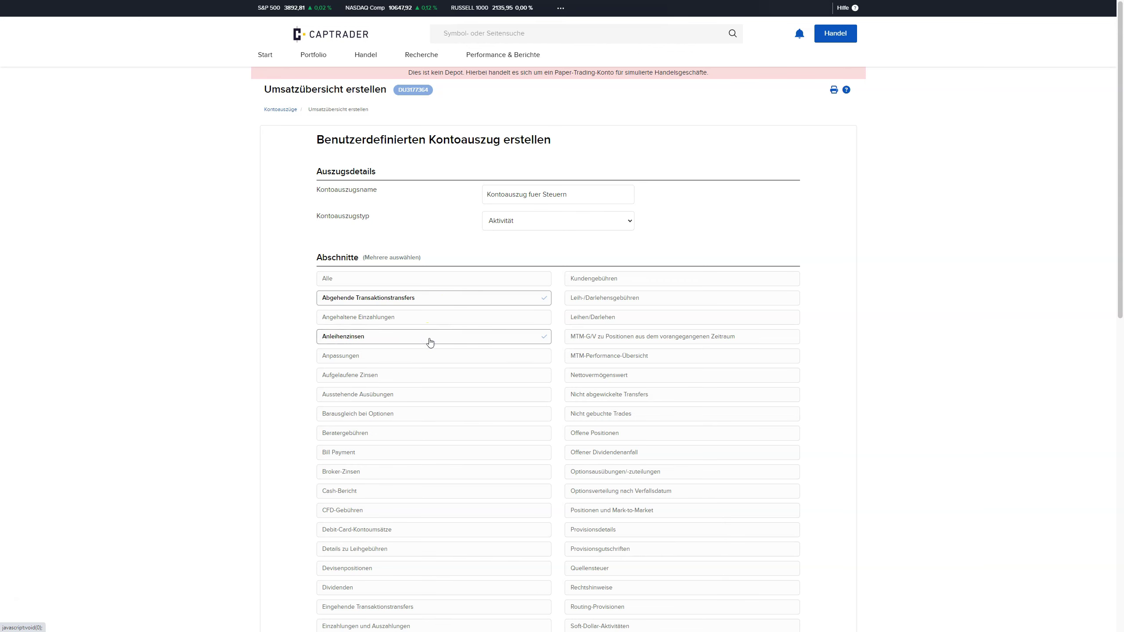
pyautogui.click(417, 380)
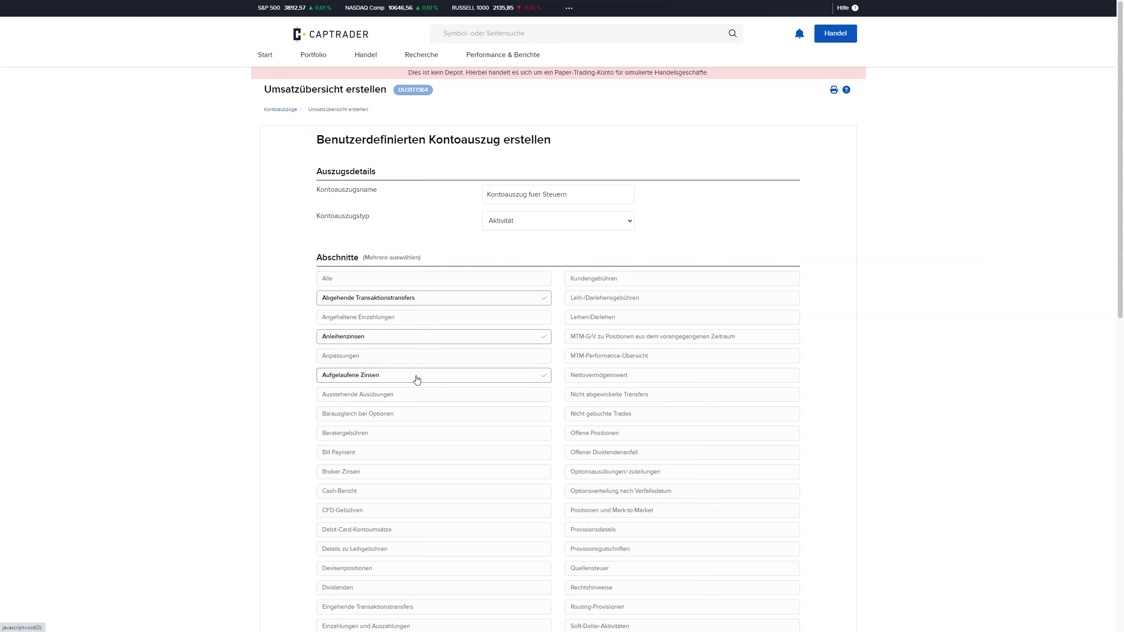
pyautogui.click(414, 397)
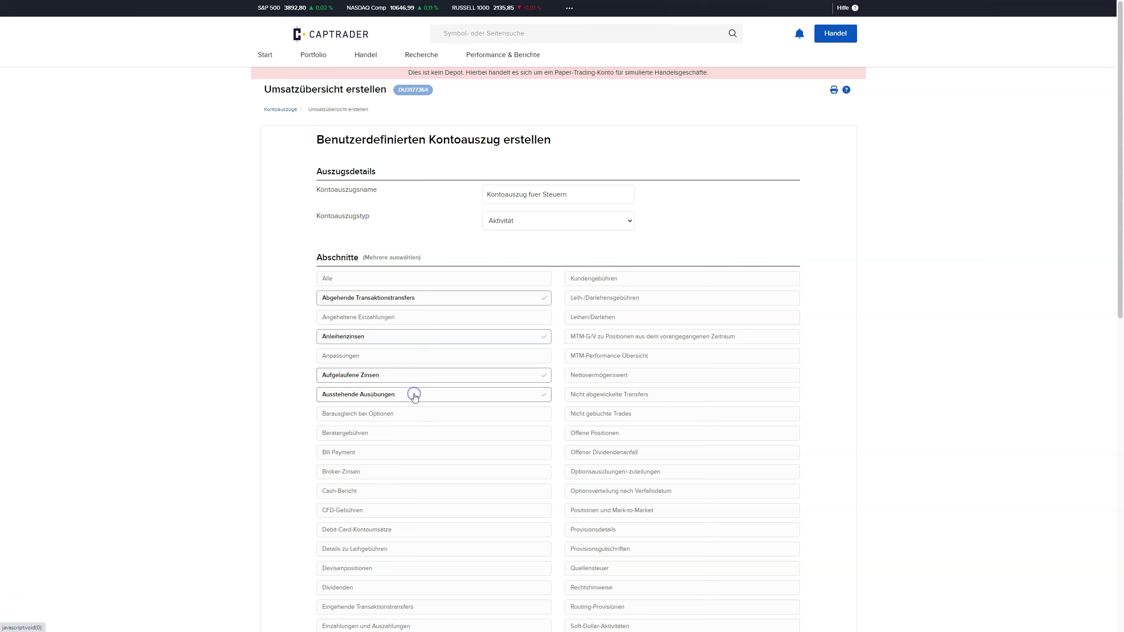
pyautogui.click(411, 416)
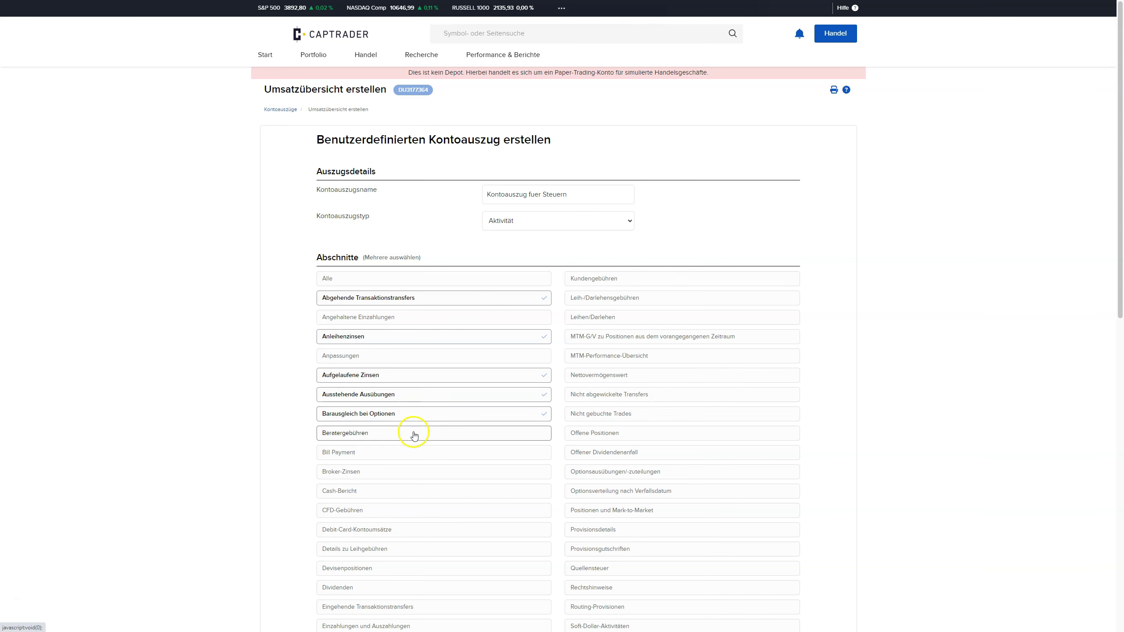
pyautogui.click(414, 434)
# Include the sections Broker-Zinsen, Cash-Bericht, Devisenpositionen, Dividenden, Eingehende Transaktionstransfers and Einzahlungen und Auszahlungen.
pyautogui.scroll(-2, 570, 317)
pyautogui.scroll(-3, 570, 317)
pyautogui.click(395, 298)
pyautogui.click(389, 317)
pyautogui.scroll(-4, 414, 333)
pyautogui.click(358, 262)
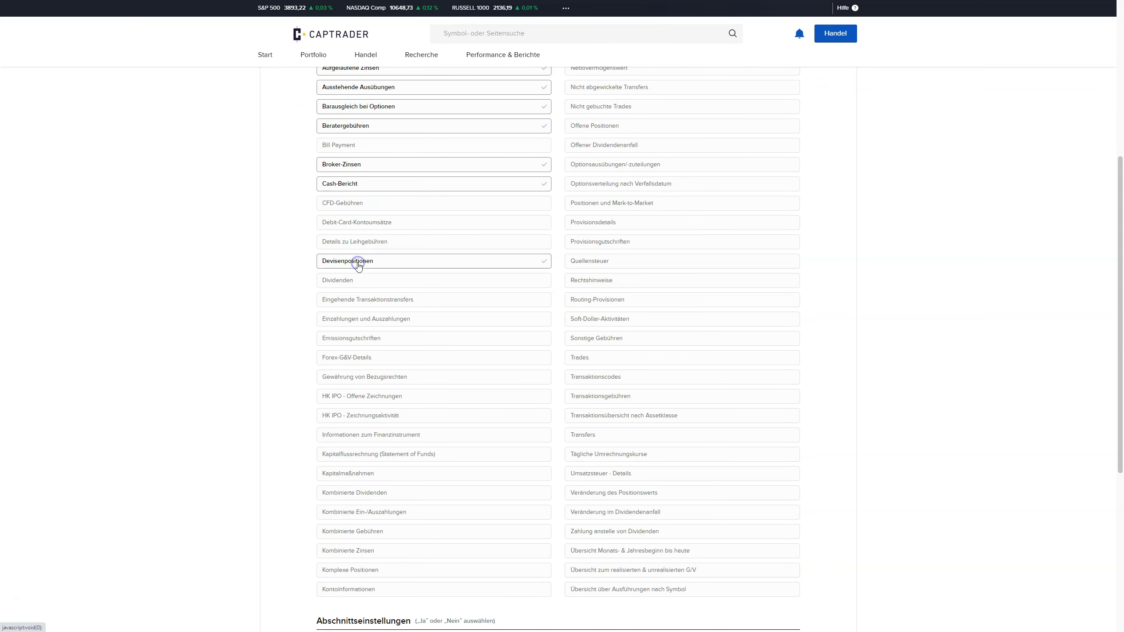
pyautogui.click(354, 280)
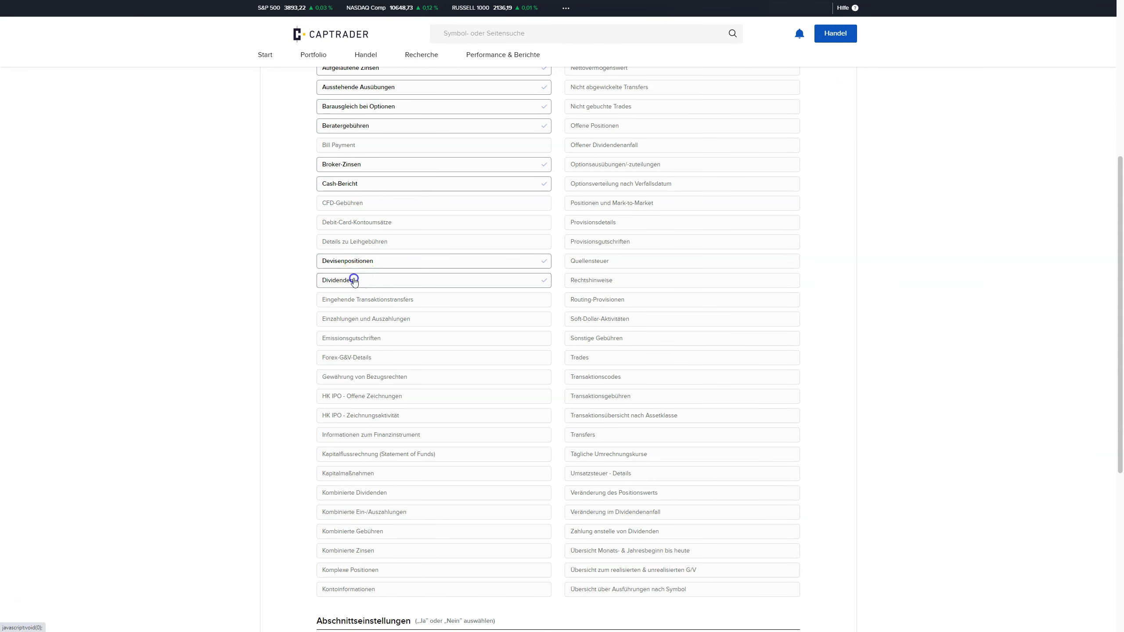
pyautogui.click(354, 301)
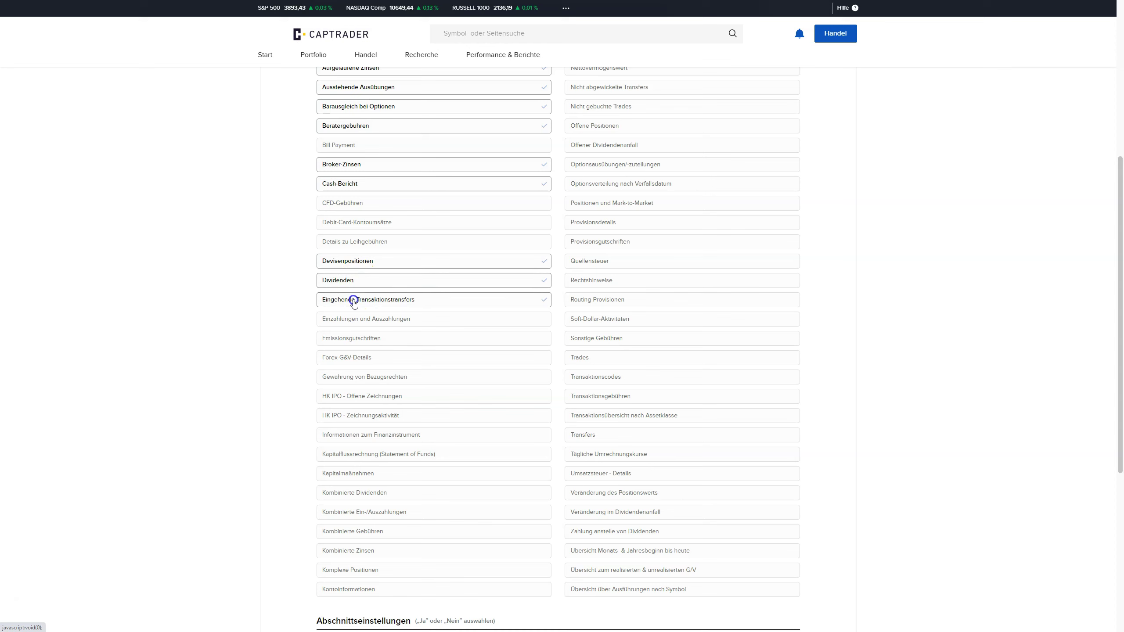
pyautogui.click(353, 319)
# Include the sections Forex-G&V-Details, Gewährung von Bezugsrechten, both HK IPO entries, Informationen zum Finanzinstrument, Kapitalflussrechnung and Kapitalmaßnahmen.
pyautogui.scroll(-2, 402, 319)
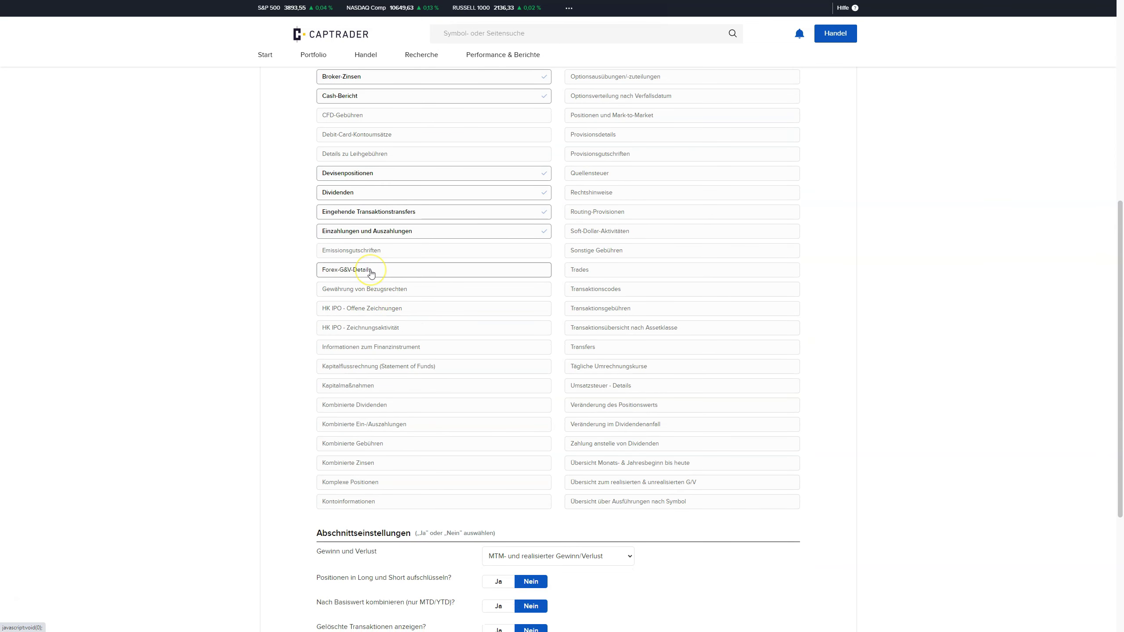
pyautogui.click(371, 273)
pyautogui.click(369, 293)
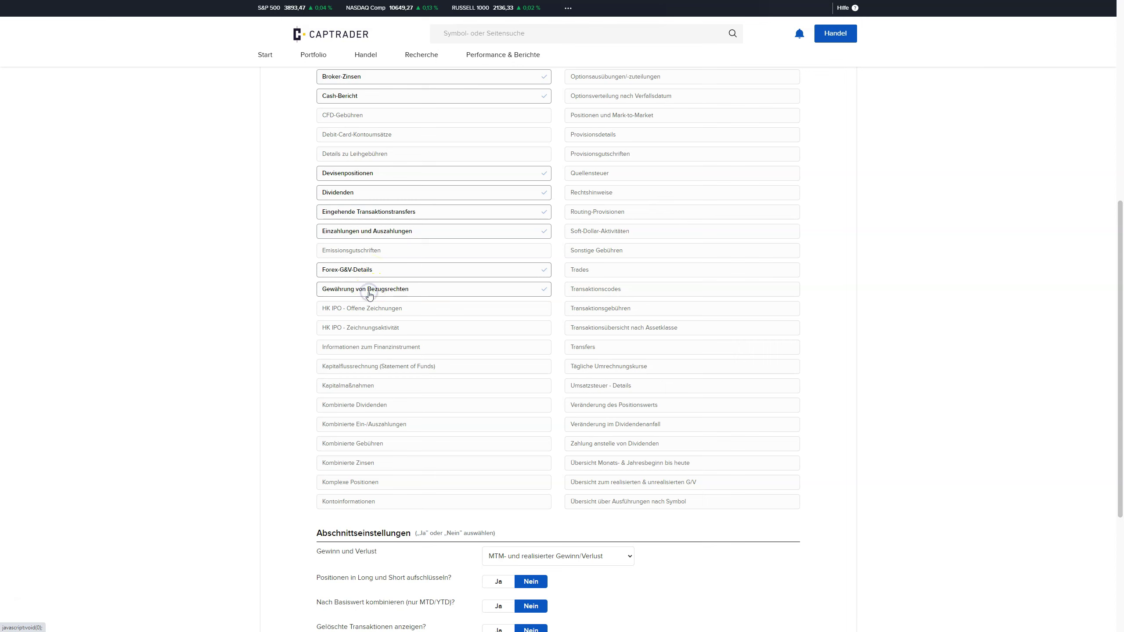
pyautogui.click(374, 311)
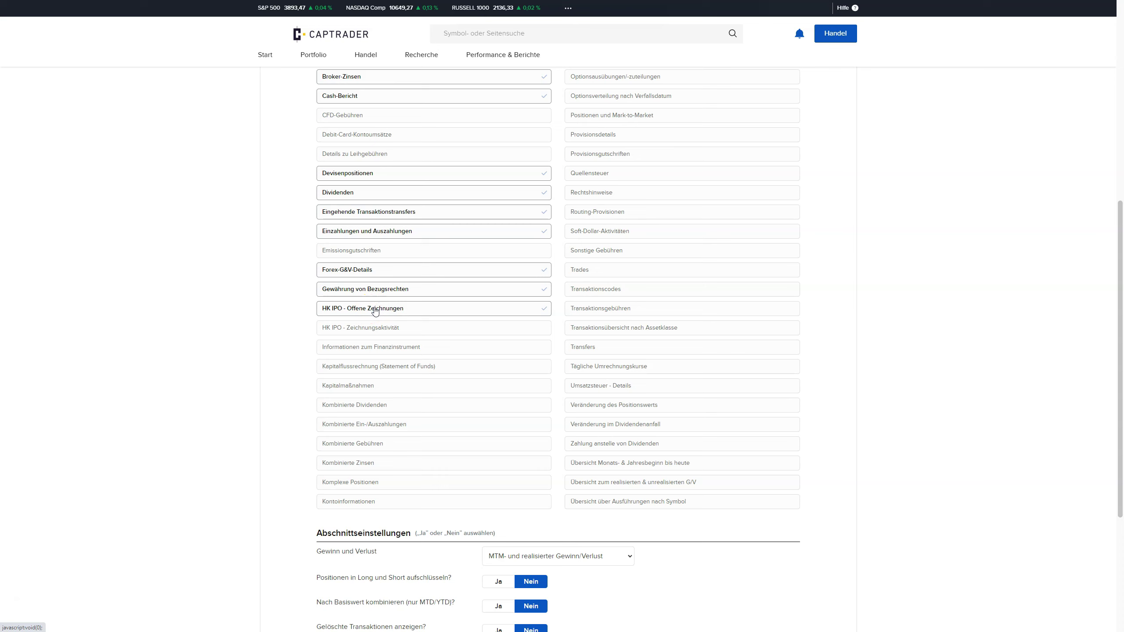
pyautogui.click(374, 328)
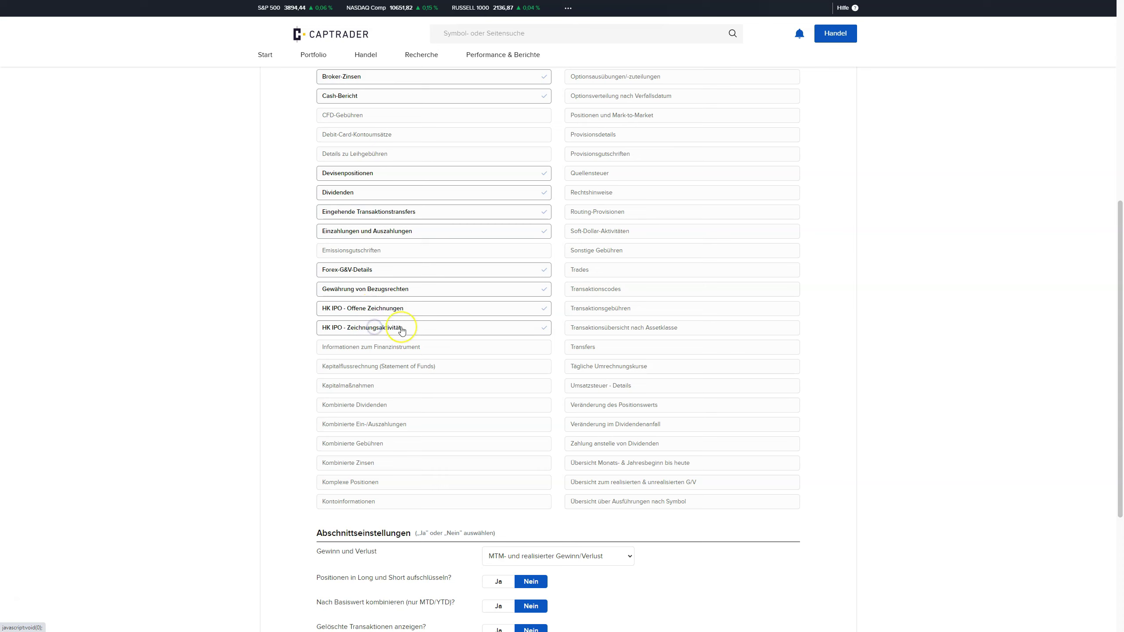
pyautogui.click(379, 347)
pyautogui.click(382, 369)
pyautogui.click(376, 388)
# Include the four Kombinierte sections (Dividenden, Ein-/Auszahlungen, Gebühren, Zinsen) plus Komplexe Positionen and Kontoinformationen.
pyautogui.click(374, 405)
pyautogui.click(372, 426)
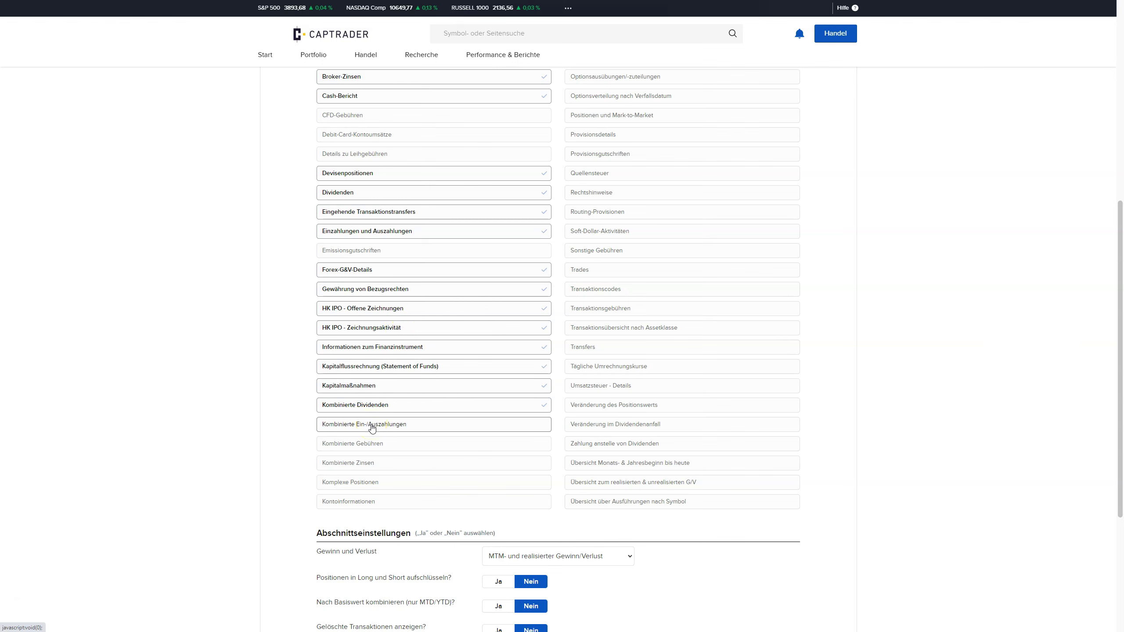
pyautogui.click(371, 445)
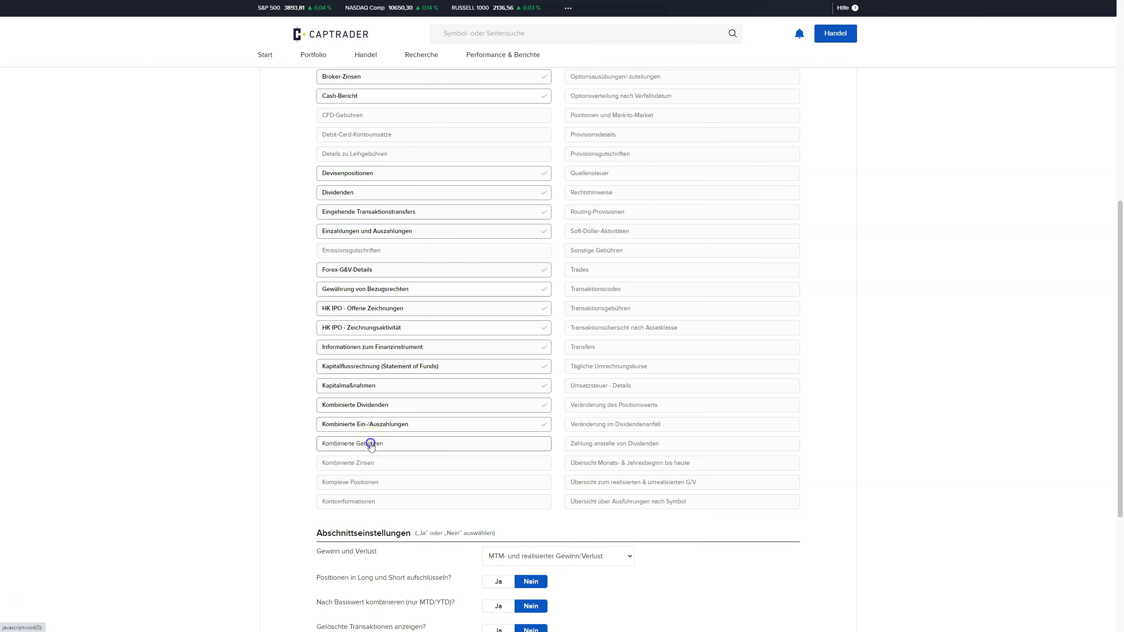
pyautogui.click(370, 465)
pyautogui.click(367, 484)
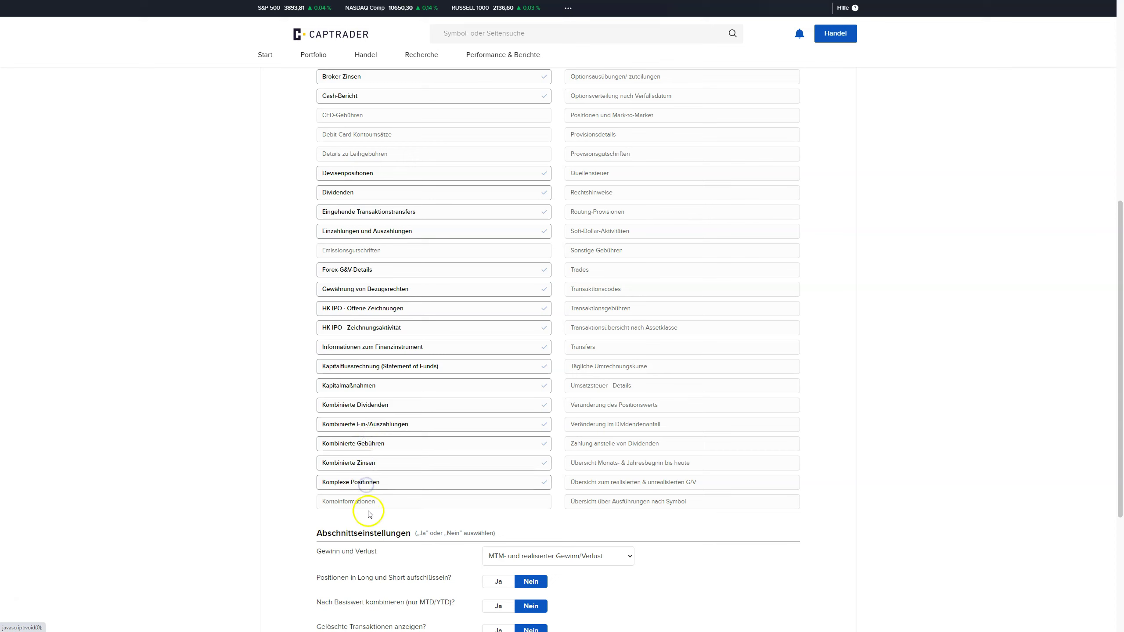
pyautogui.click(372, 506)
# Include the sections Kundengebühren, Leih-/Darlehensgebühren, Leihen/Darlehen, Nettovermögenswert and Offene Positionen.
pyautogui.scroll(8, 793, 329)
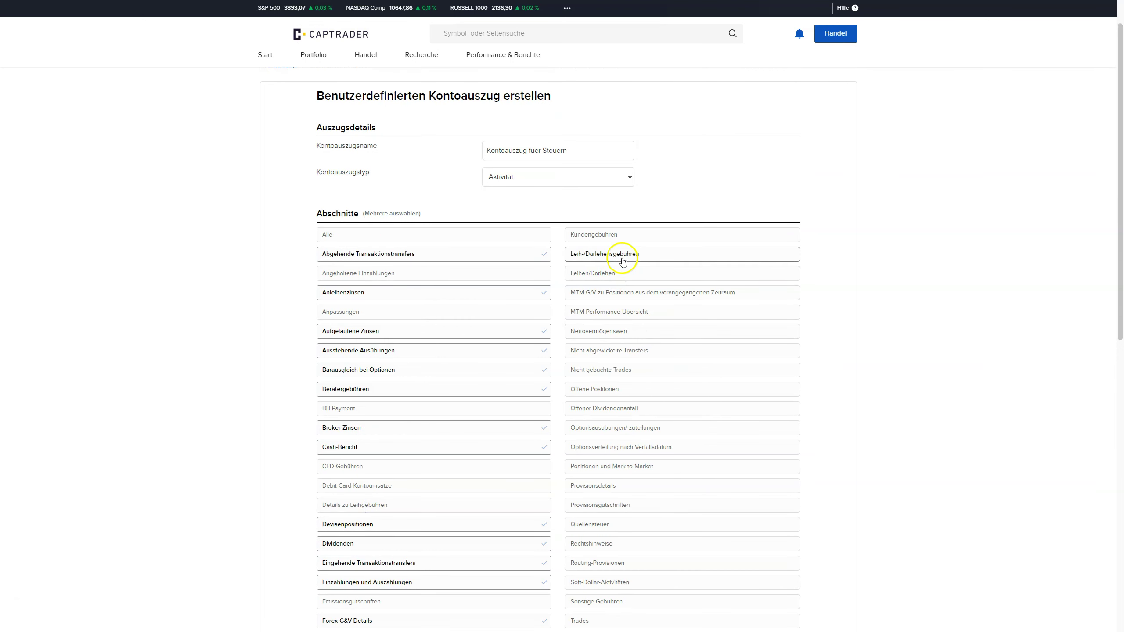
pyautogui.click(614, 242)
pyautogui.click(623, 254)
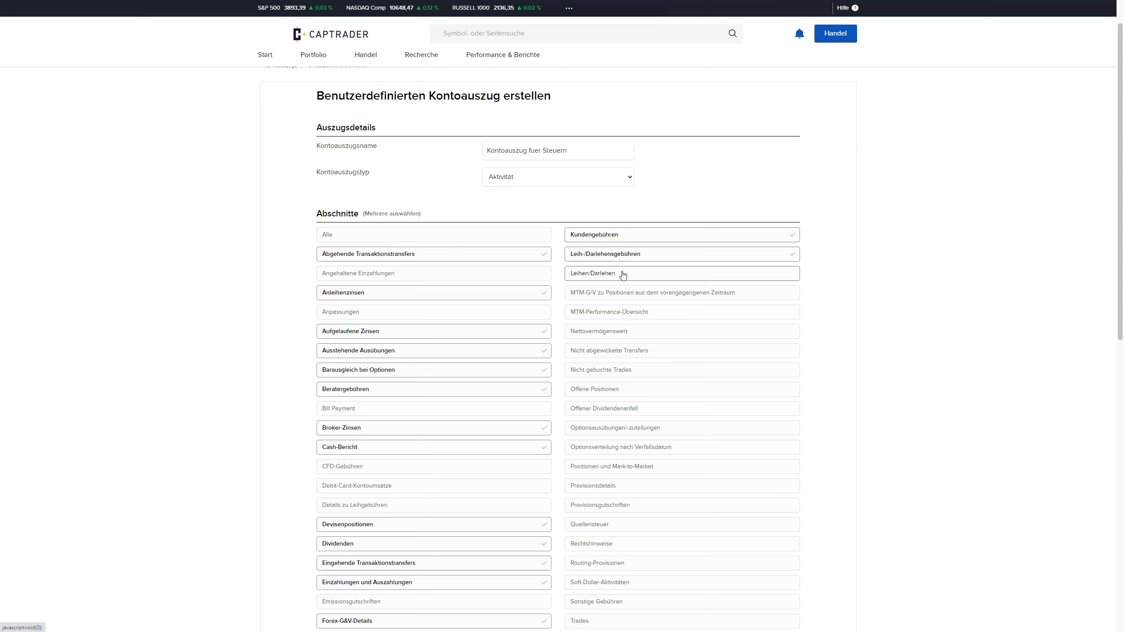
pyautogui.click(622, 274)
pyautogui.click(622, 337)
pyautogui.click(635, 387)
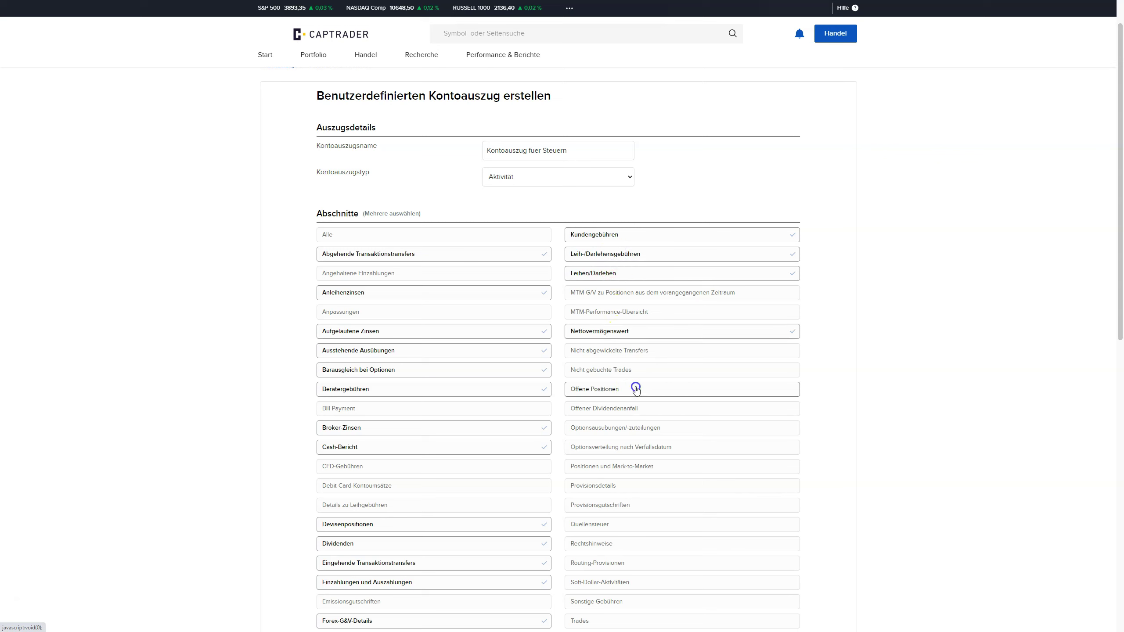
# Include the sections Offener Dividendenanfall, Optionsausübungen/-zuteilungen, Optionsverteilung nach Verfallsdatum, Provisionsdetails, Provisionsgutschriften, Quellensteuer and Routing-Provisionen.
pyautogui.click(640, 414)
pyautogui.click(637, 429)
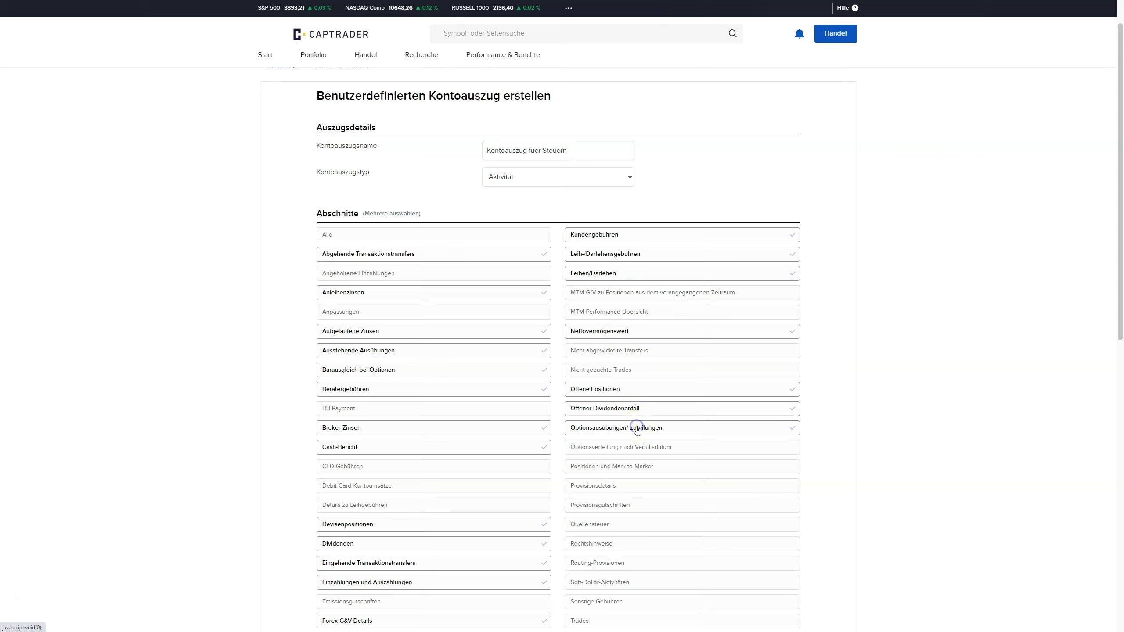
pyautogui.click(629, 447)
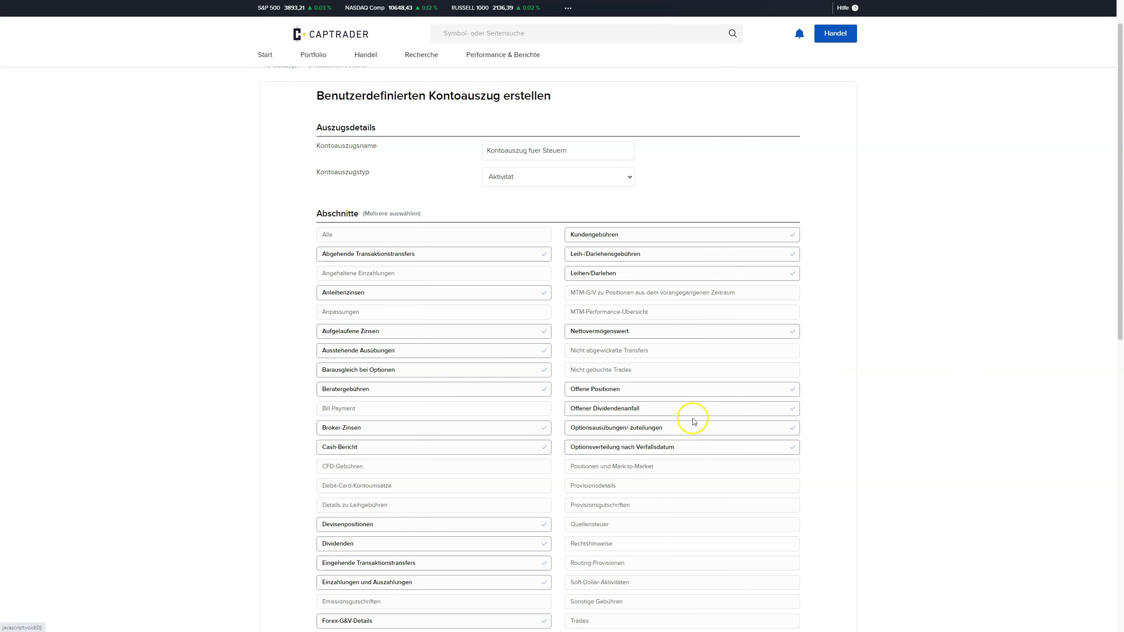
pyautogui.scroll(-2, 677, 425)
pyautogui.click(605, 399)
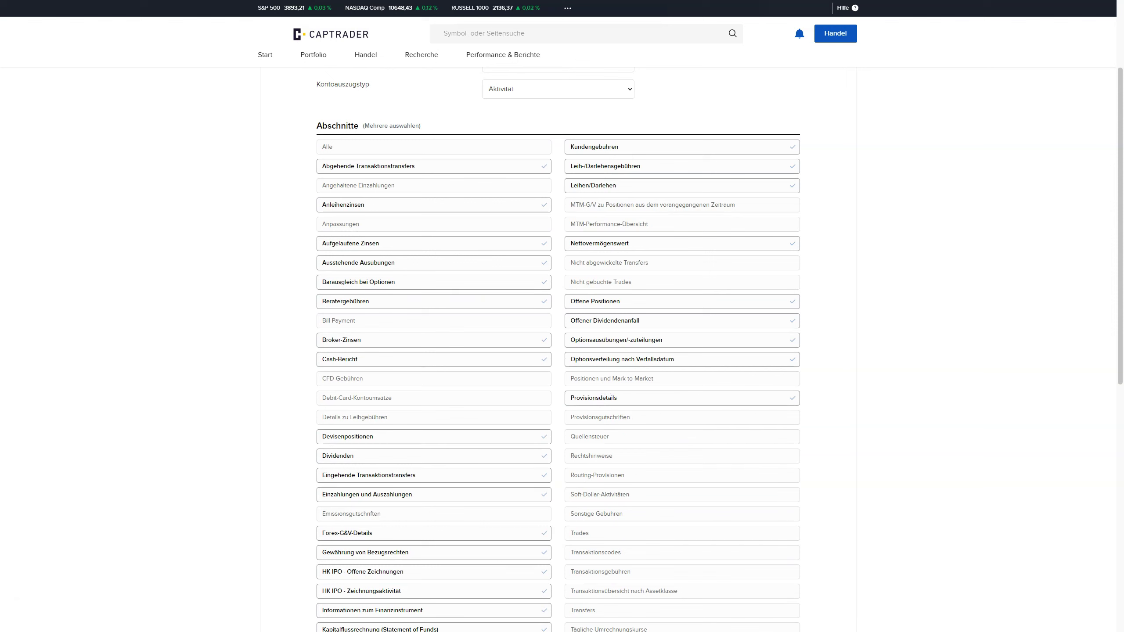
pyautogui.click(708, 419)
pyautogui.click(710, 439)
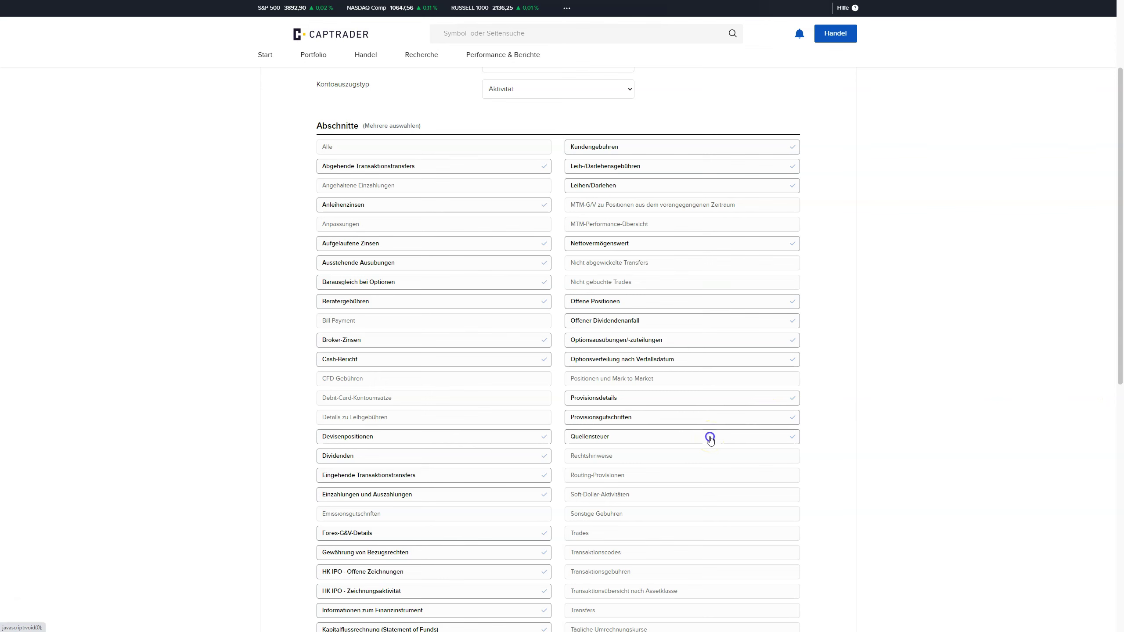
pyautogui.click(703, 474)
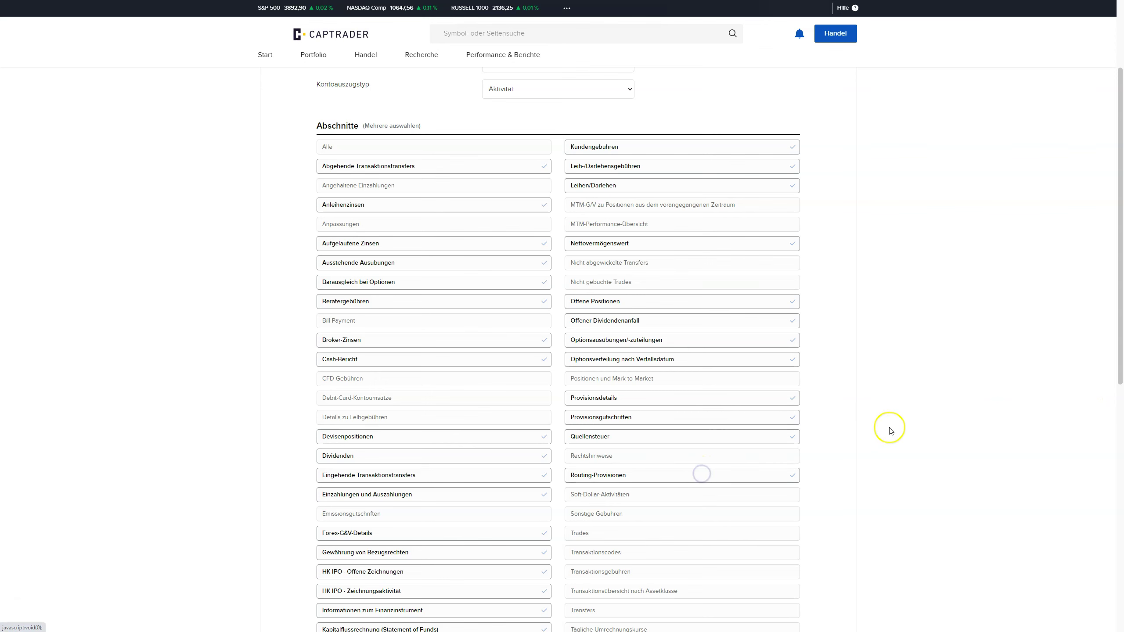
# Include the sections Sonstige Gebühren, Trades, Transaktionscodes, Transaktionsgebühren, Transaktionsübersicht nach Assetklasse, Transfers and Tägliche Umrechnungskurse.
pyautogui.scroll(-4, 641, 339)
pyautogui.click(642, 338)
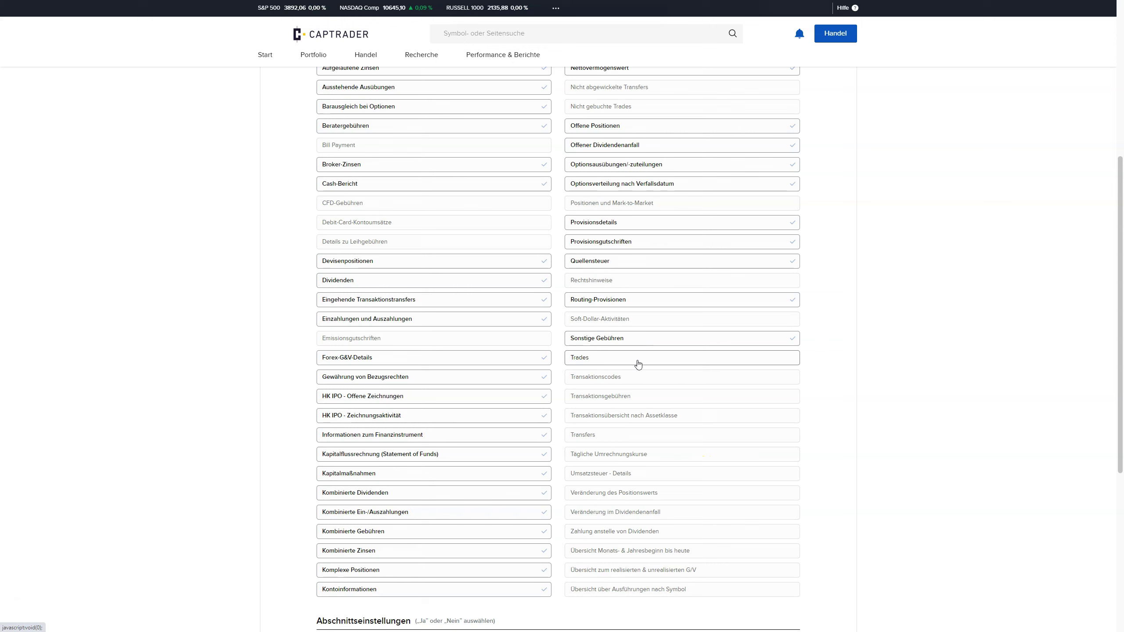
pyautogui.click(633, 380)
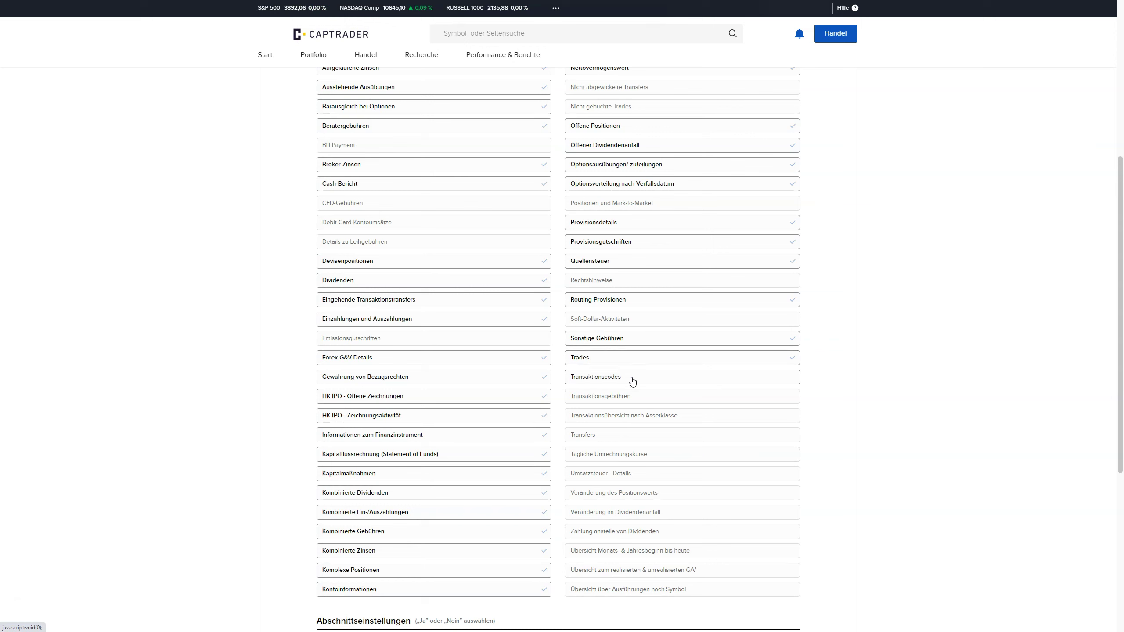
pyautogui.click(636, 399)
pyautogui.click(634, 417)
pyautogui.click(651, 440)
pyautogui.click(646, 456)
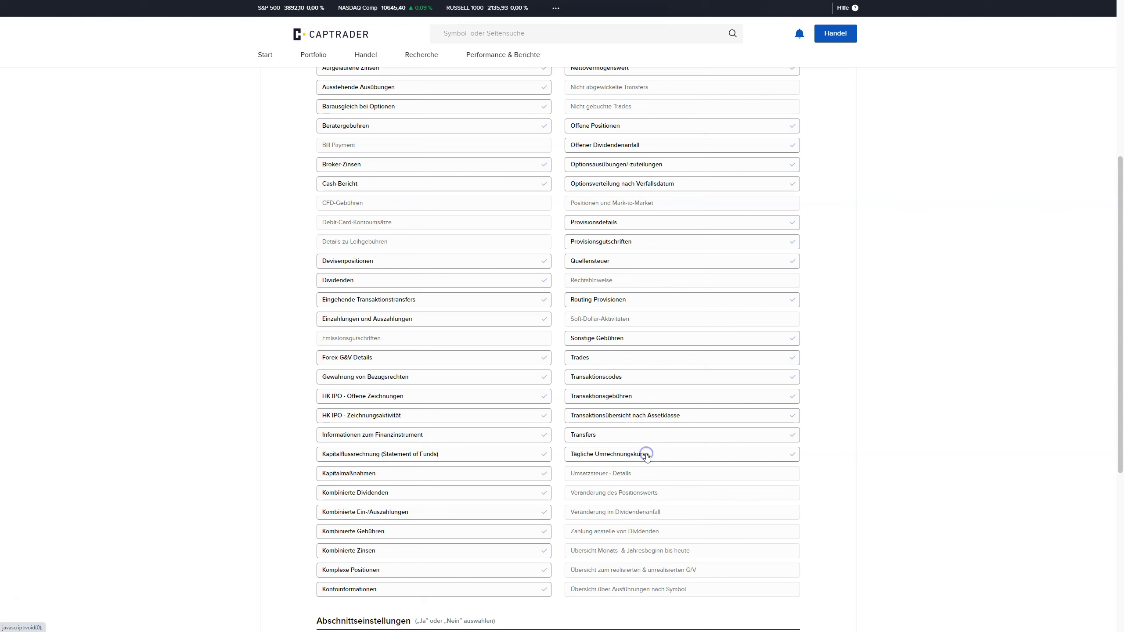
# Include the section Zahlung anstelle von Dividenden and the three Übersicht sections: Monats- & Jahresbeginn bis heute, realisierter & unrealisierter G/V, Ausführungen nach Symbol.
pyautogui.scroll(-2, 646, 457)
pyautogui.click(645, 448)
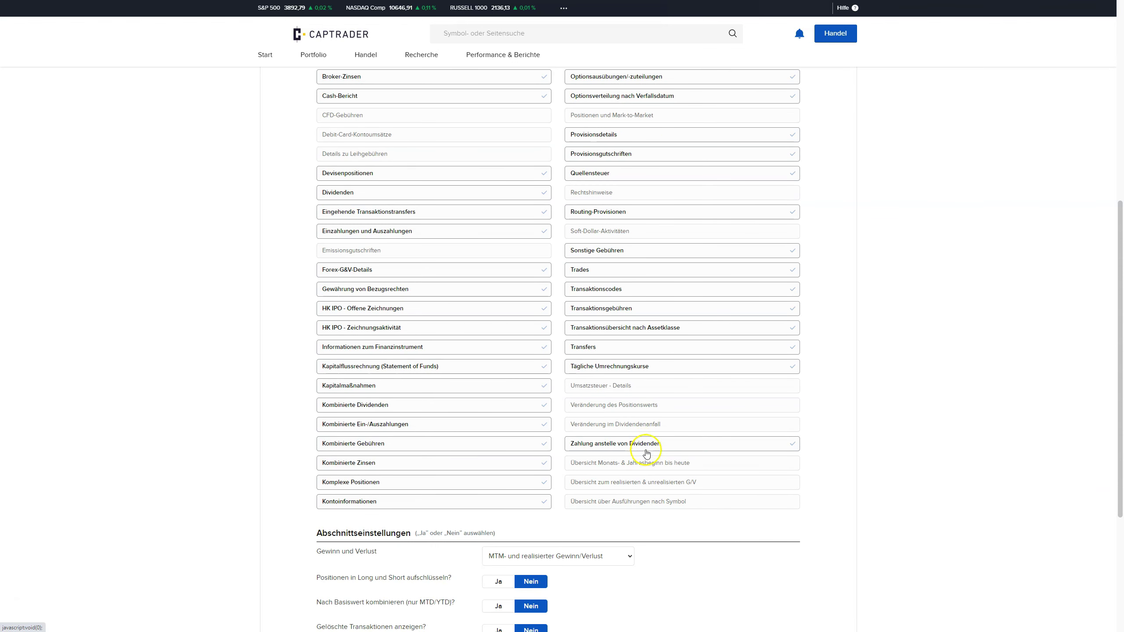
pyautogui.click(645, 465)
pyautogui.click(643, 481)
pyautogui.click(650, 500)
# Set Gewinn und Verlust to "Ausschließlich realisierter G/V" and choose Ja for both the long/short position split and combining by Basiswert.
pyautogui.scroll(-5, 650, 500)
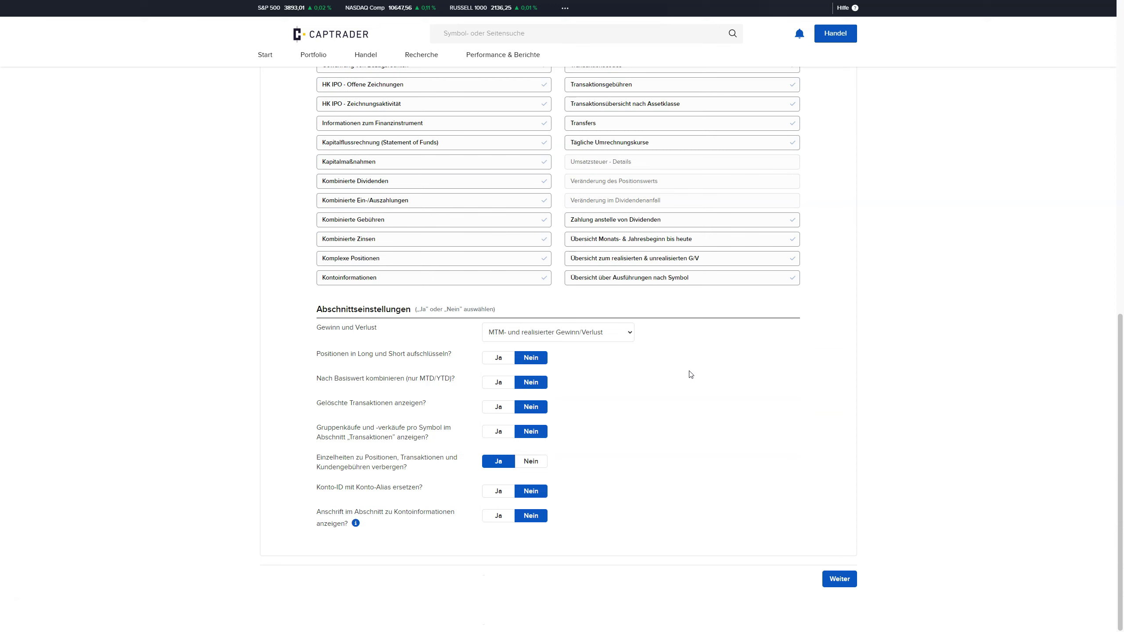
pyautogui.click(624, 332)
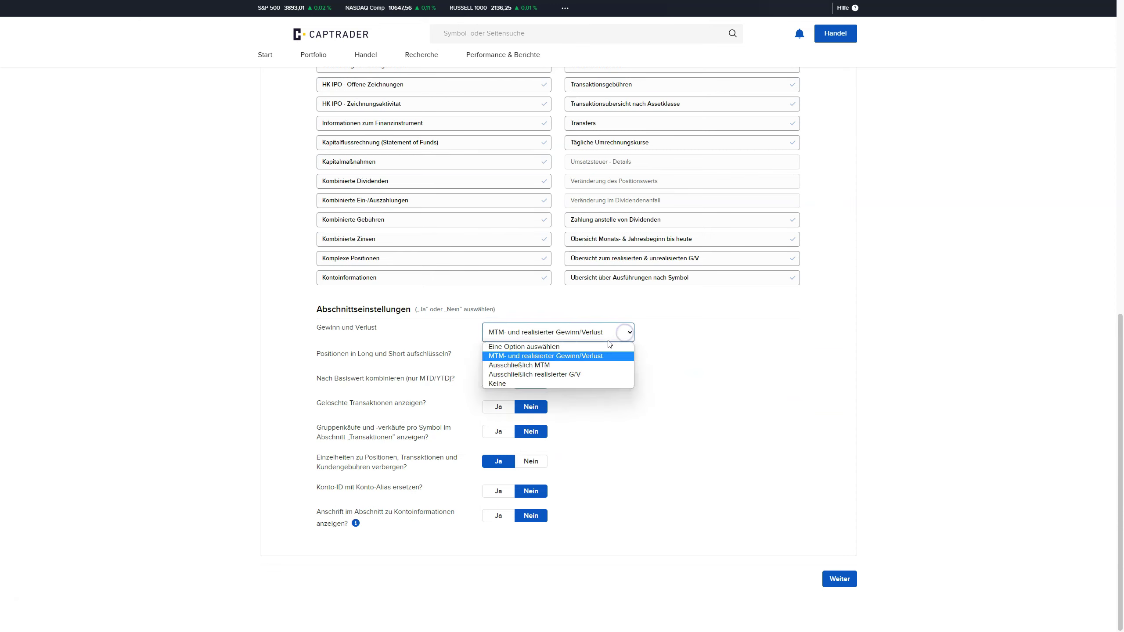
pyautogui.click(589, 377)
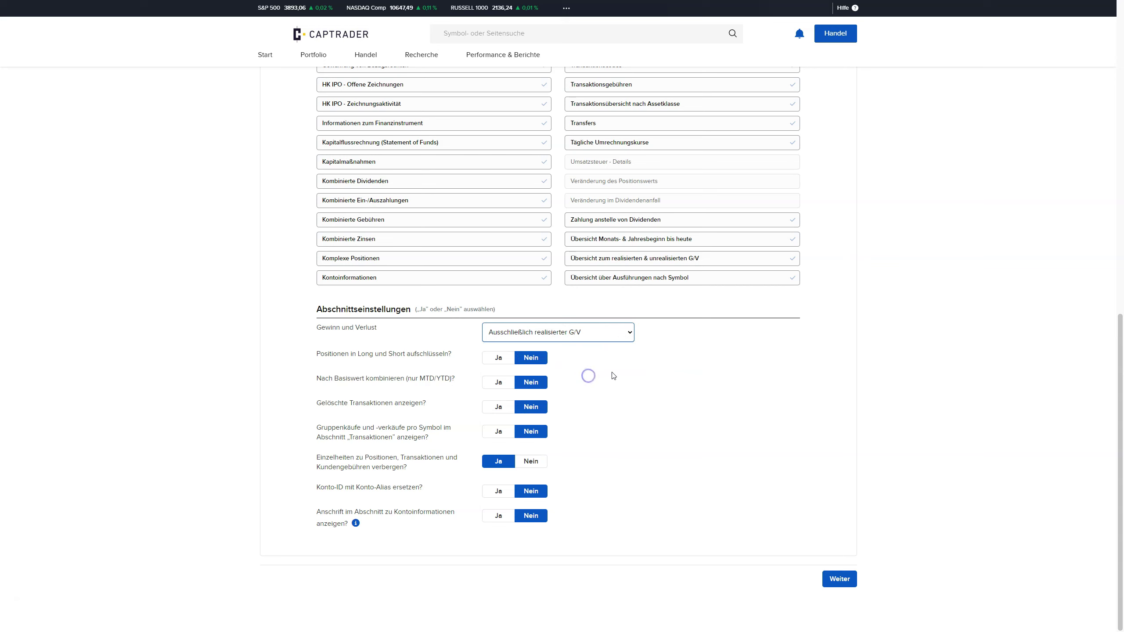
pyautogui.click(497, 364)
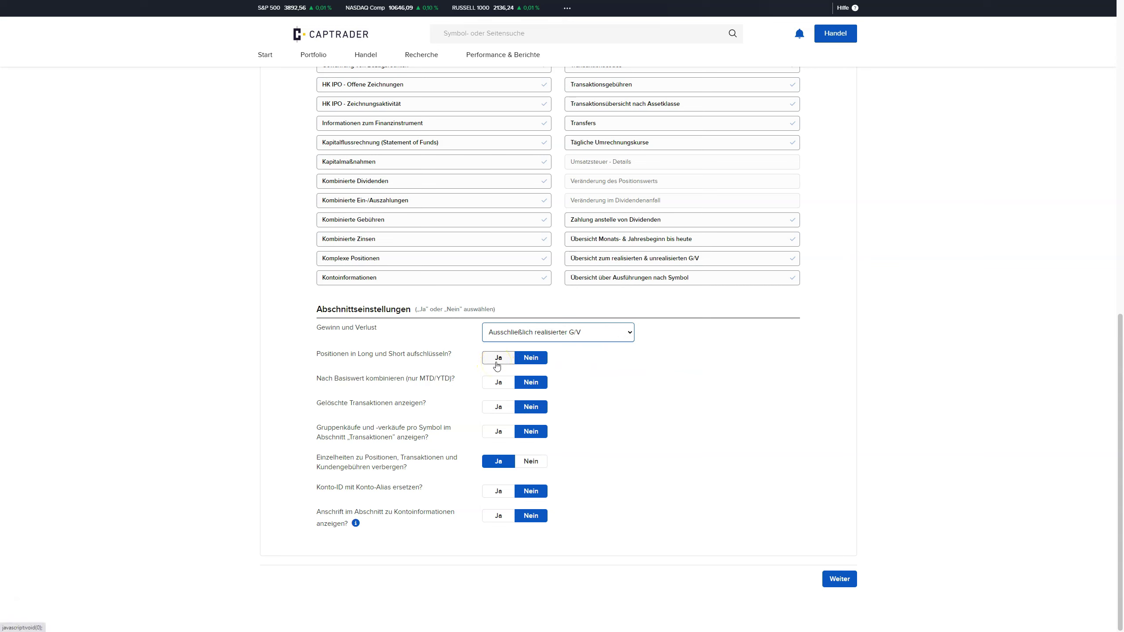
pyautogui.click(499, 388)
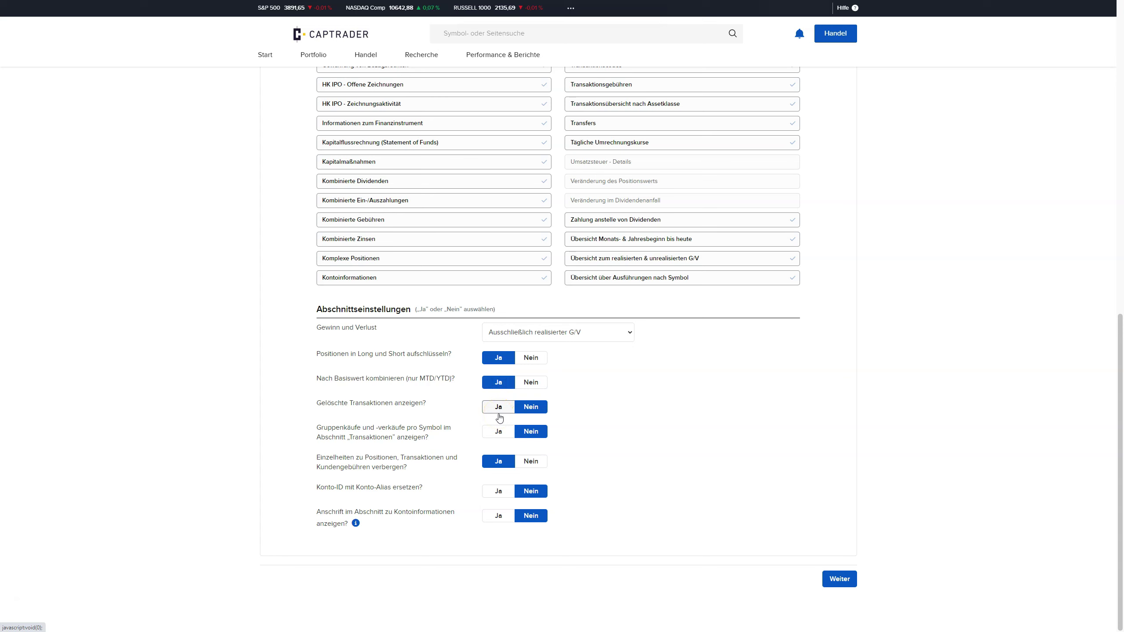
# Choose Ja for showing grouped purchases and sales per symbol, and Nein for hiding details of positions, transactions and client fees.
pyautogui.click(501, 439)
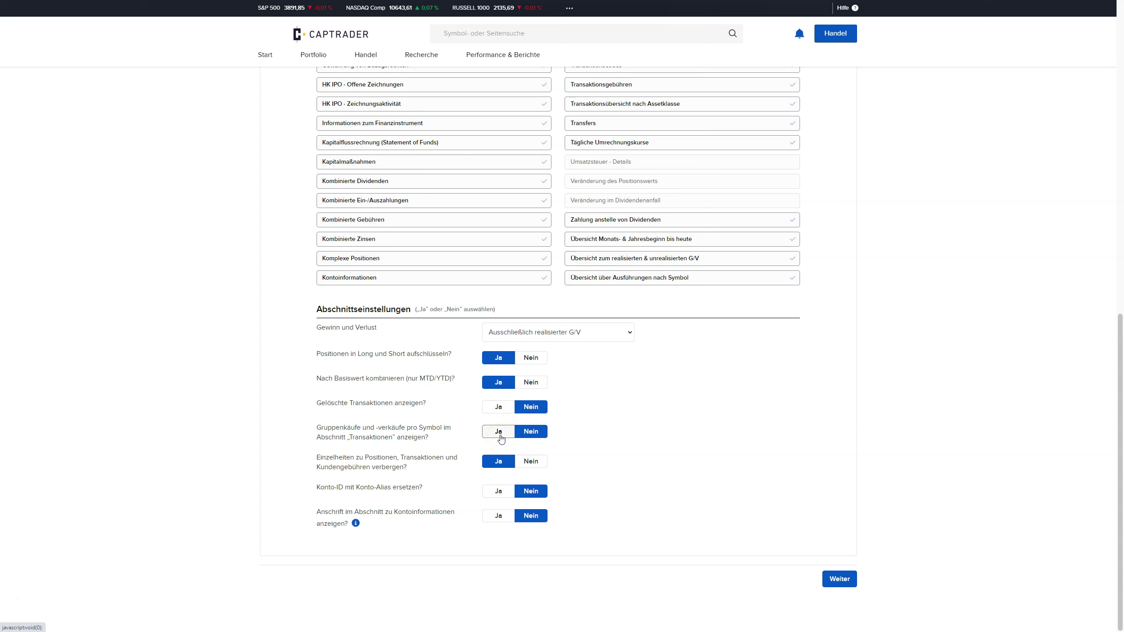
pyautogui.click(500, 437)
pyautogui.click(531, 463)
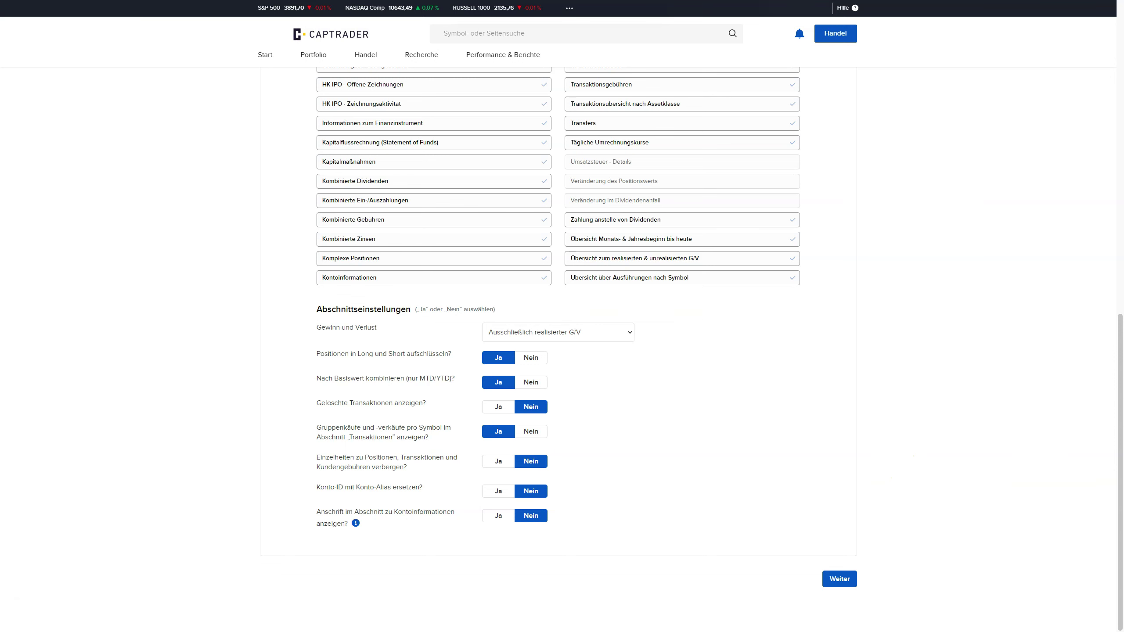
# Continue to the statement review, create the custom statement and return to the Kontoauszüge overview.
pyautogui.click(832, 581)
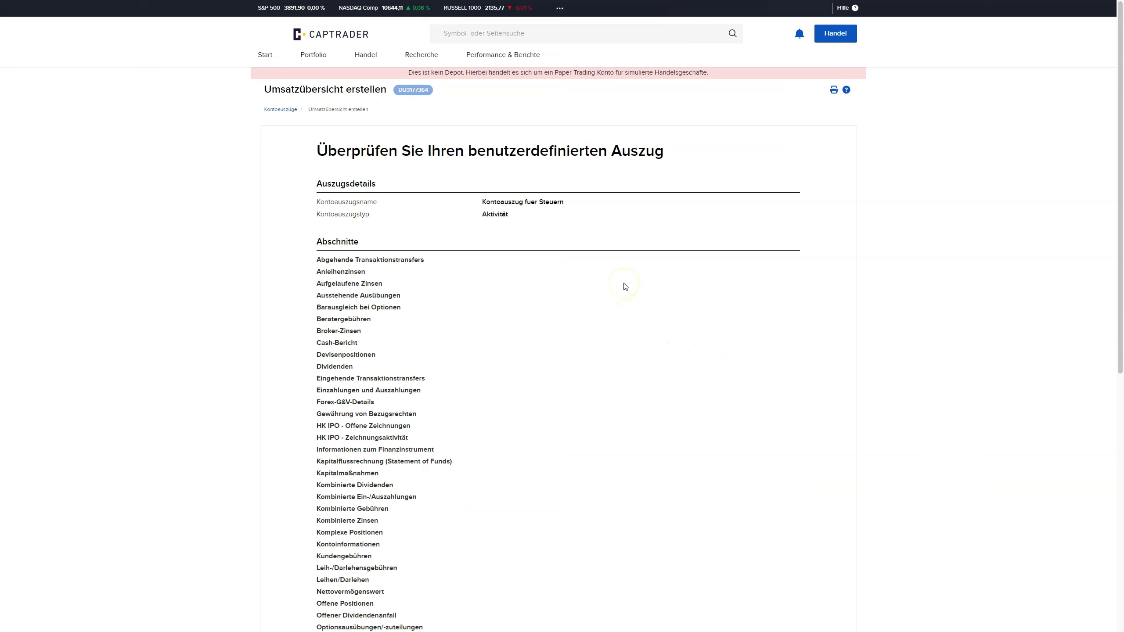
pyautogui.scroll(-10, 626, 287)
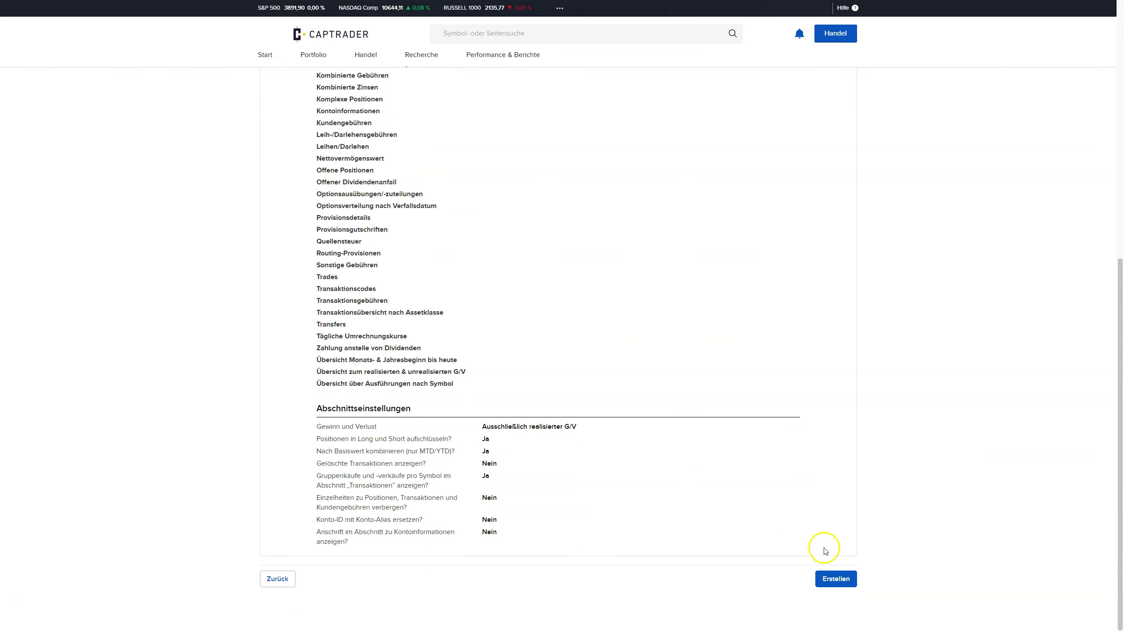
pyautogui.click(832, 584)
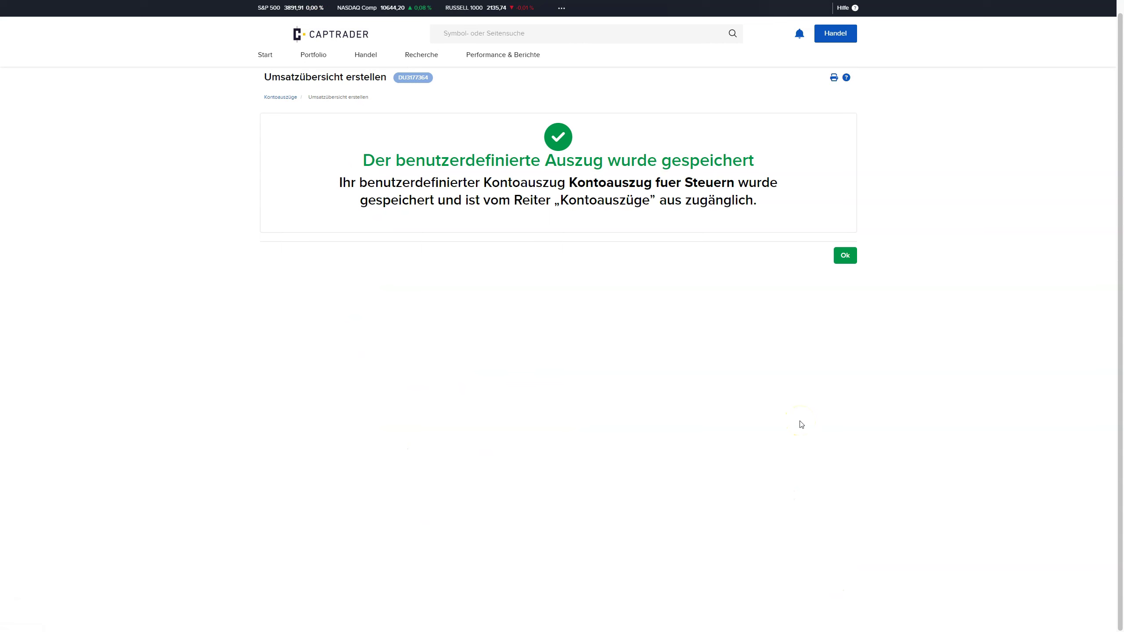
pyautogui.click(846, 255)
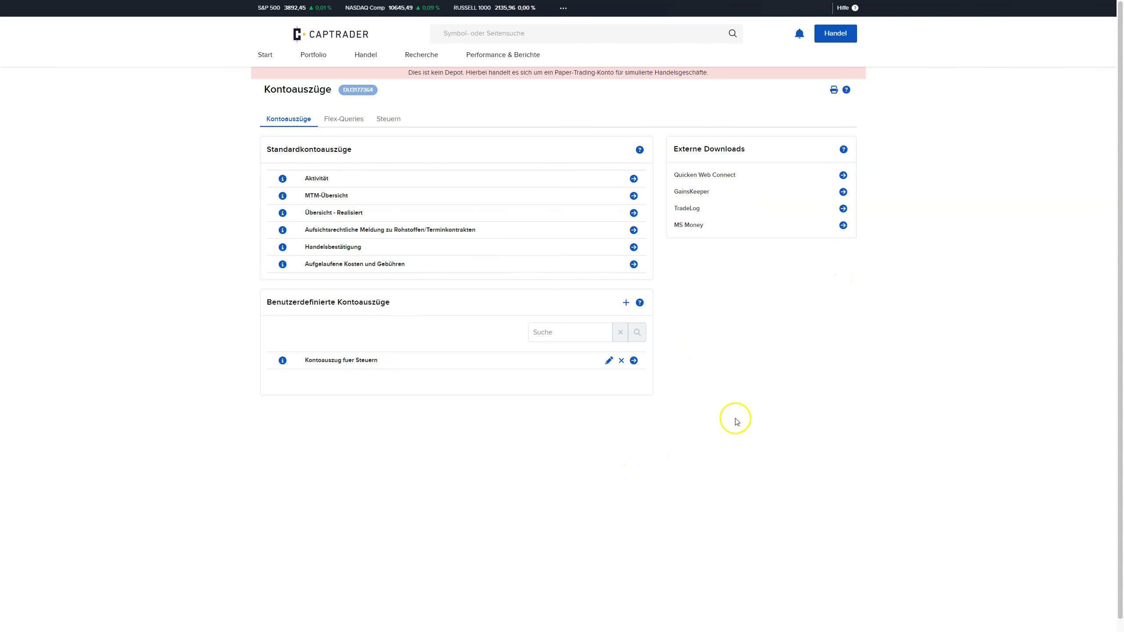
# Run "Kontoauszug fuer Steuern" as a PDF for a custom date range from 2022-07-14 to 2022-12-30.
pyautogui.click(634, 361)
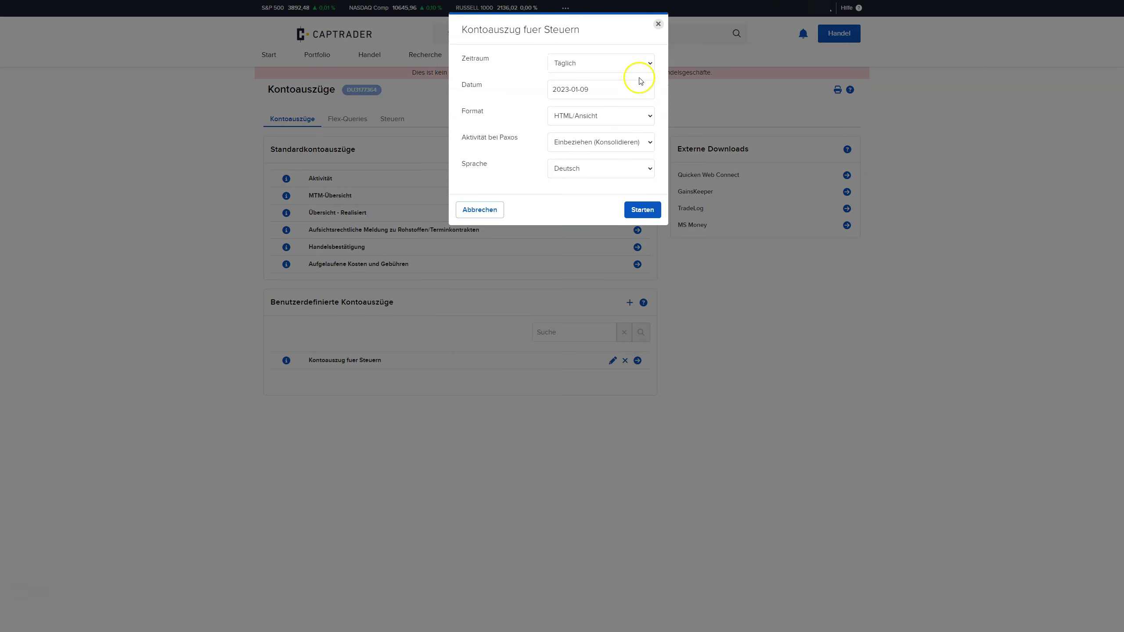
pyautogui.click(647, 66)
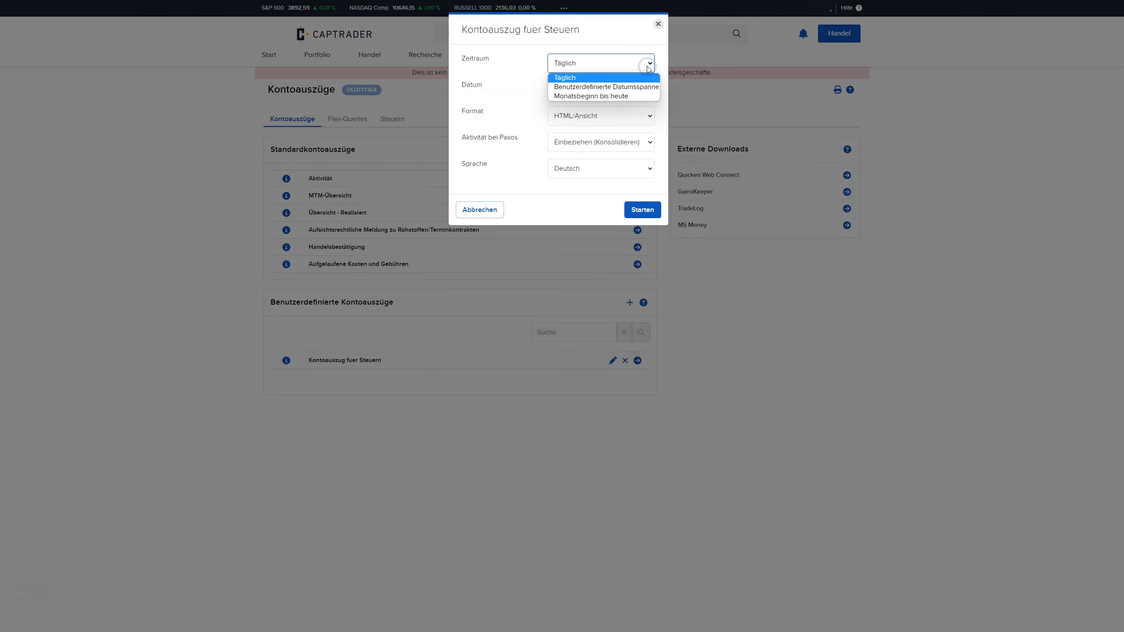
pyautogui.click(606, 87)
pyautogui.click(567, 90)
pyautogui.click(602, 93)
pyautogui.click(598, 142)
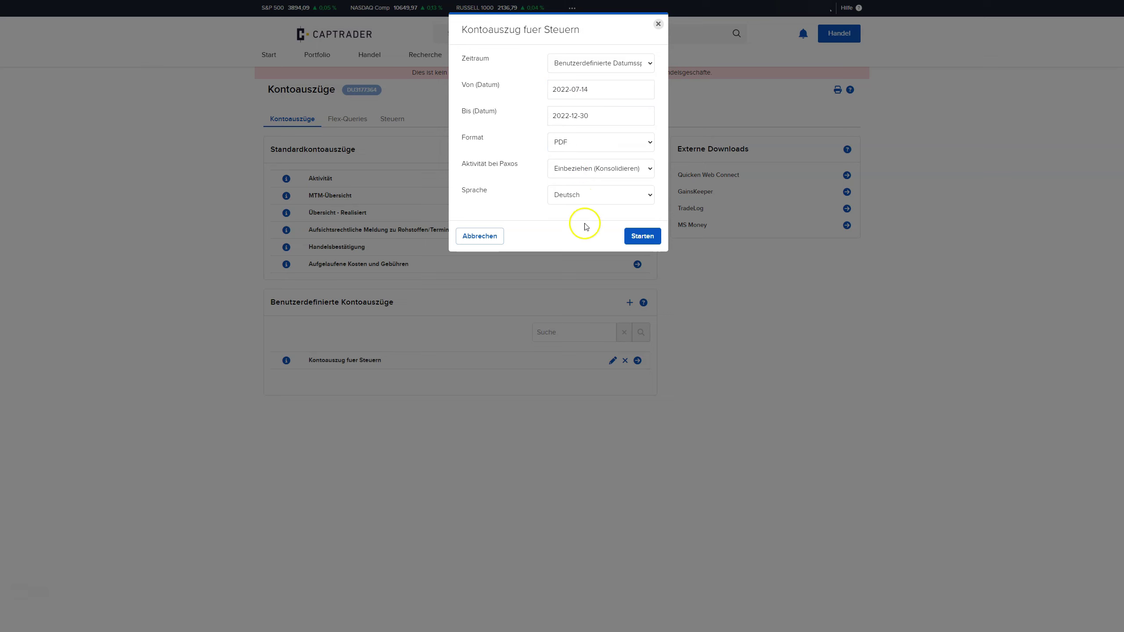
pyautogui.click(640, 238)
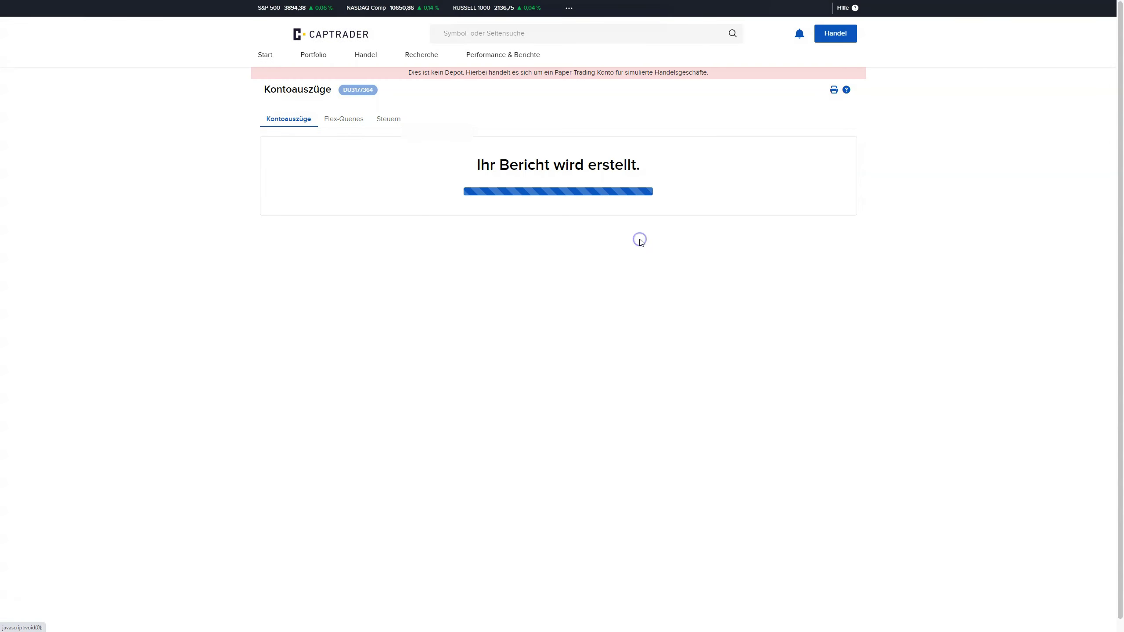